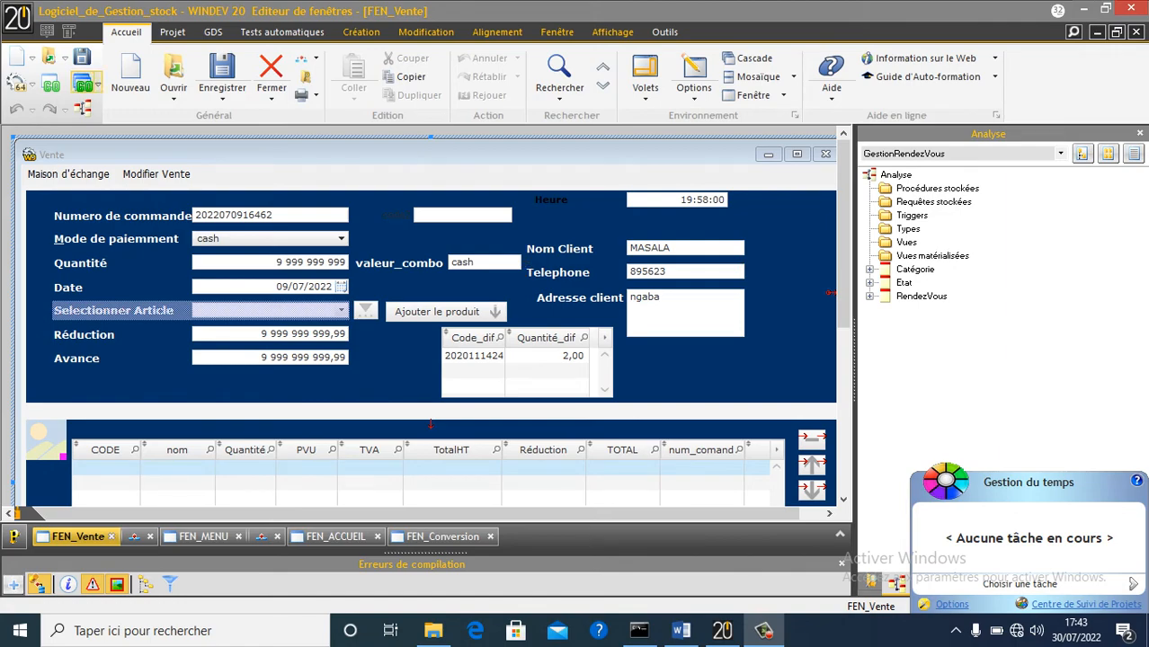
Test-run the project and dismiss the activation prompt shown over the Login window
left_click(83, 85)
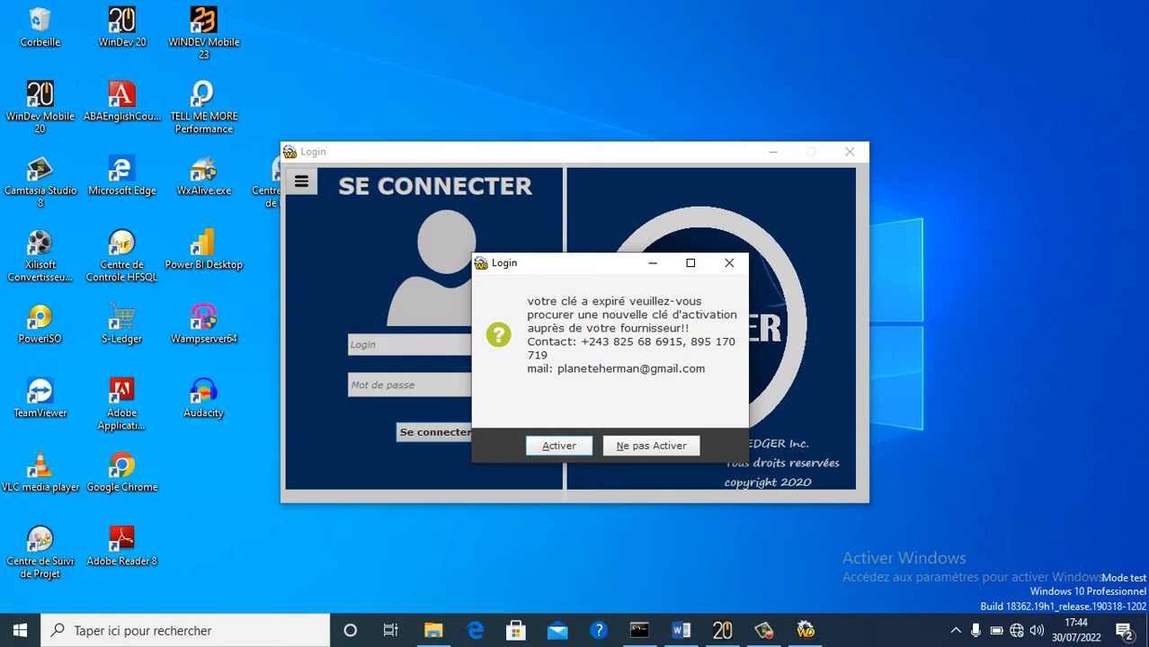
left_click(730, 263)
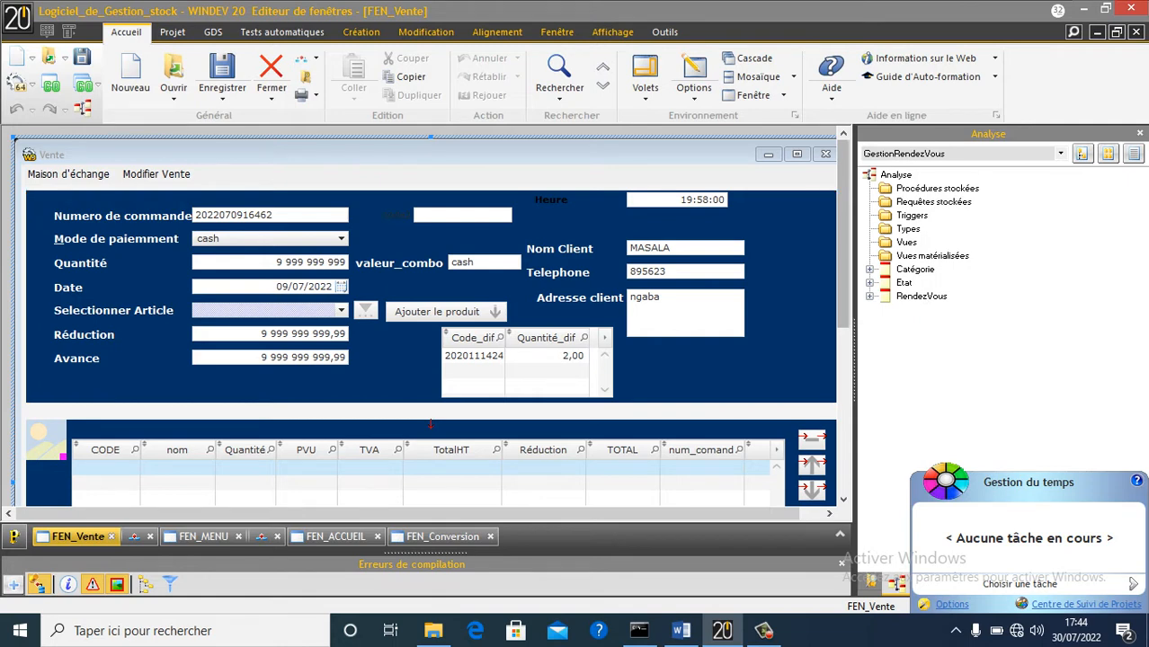
Start creating the executable's installation procedure, accepting the S-Ledger.exe definition with its panier_48_1.ico icon, classic achat.png splash screen and user macro code forbidden
left_click(30, 84)
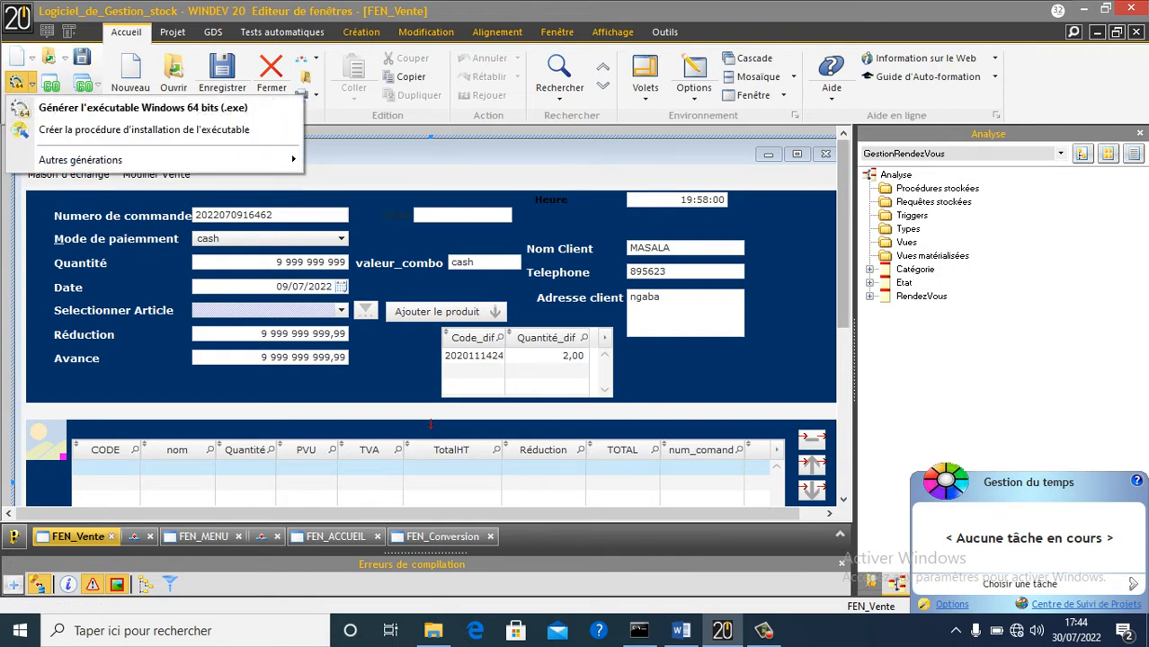
left_click(144, 130)
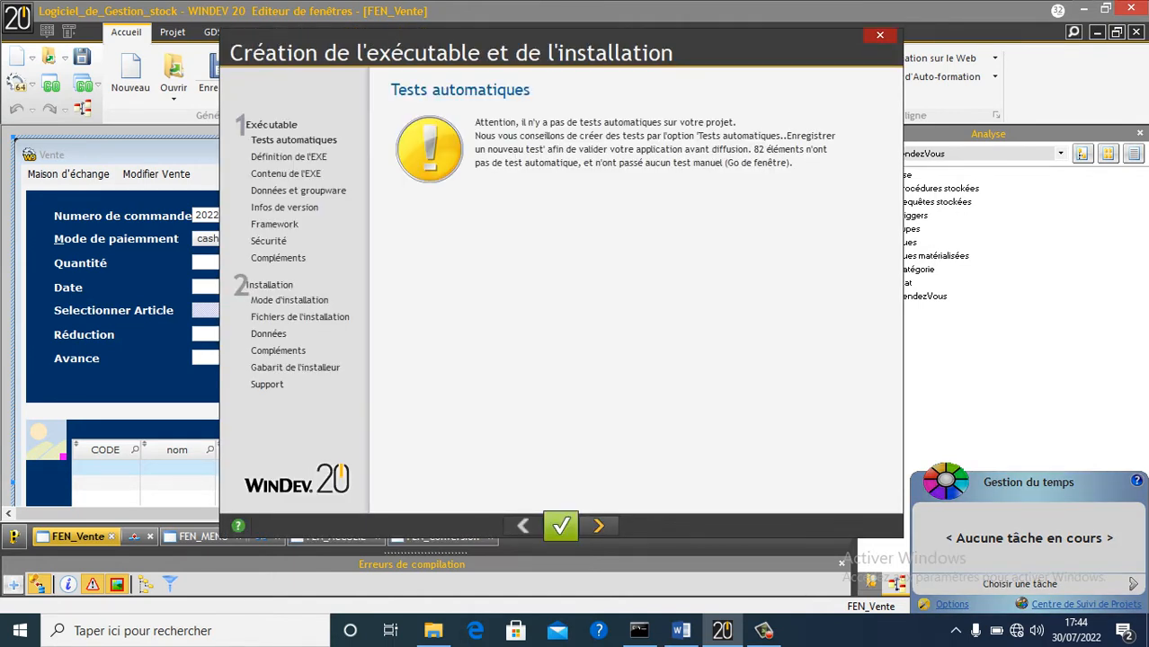
left_click(598, 527)
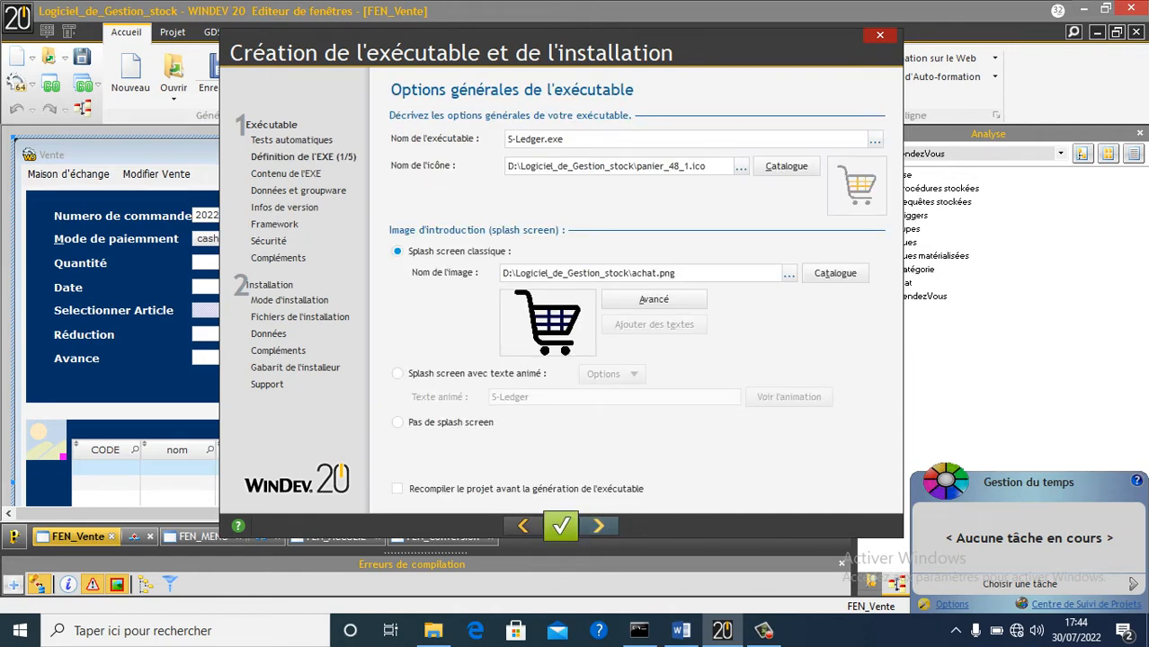
left_click(598, 527)
left_click(598, 527)
left_click(598, 527)
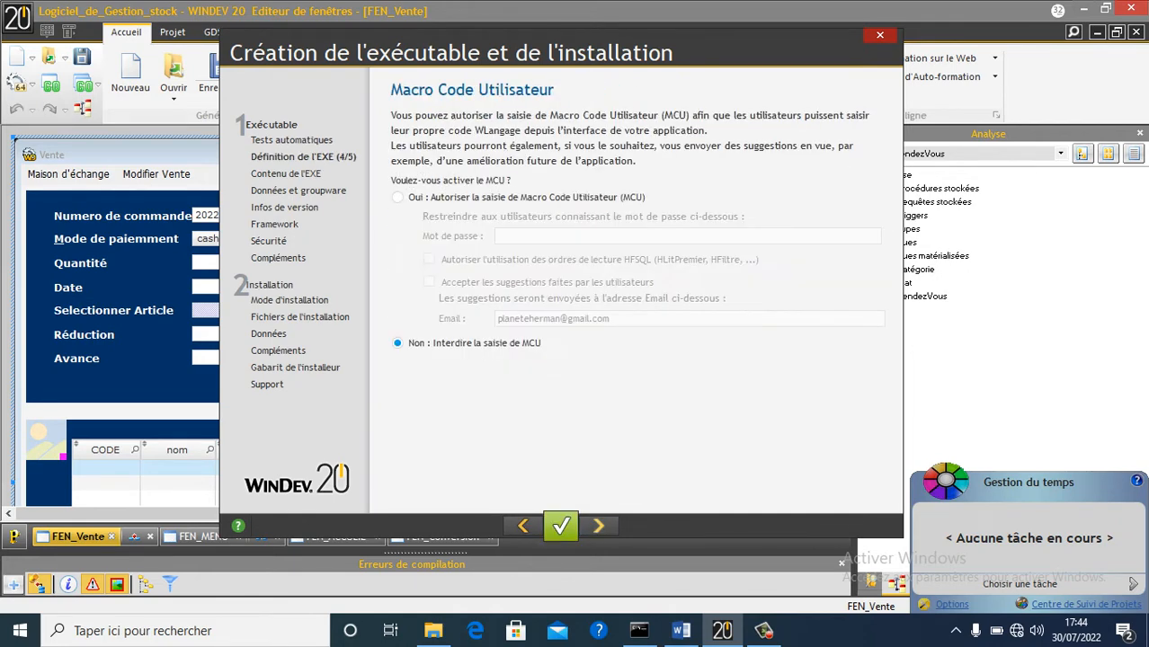
left_click(598, 527)
left_click(597, 527)
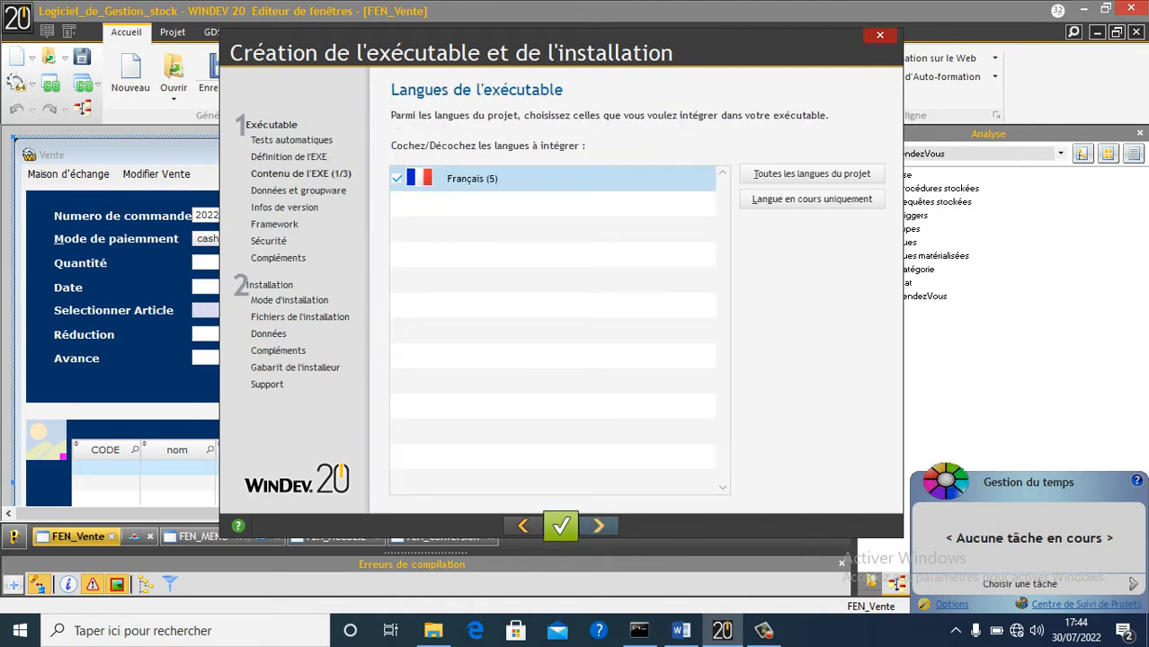
Include Français and the TipOfTheDay component in the executable, and keep its data files in the application's directory
left_click(598, 527)
left_click(598, 527)
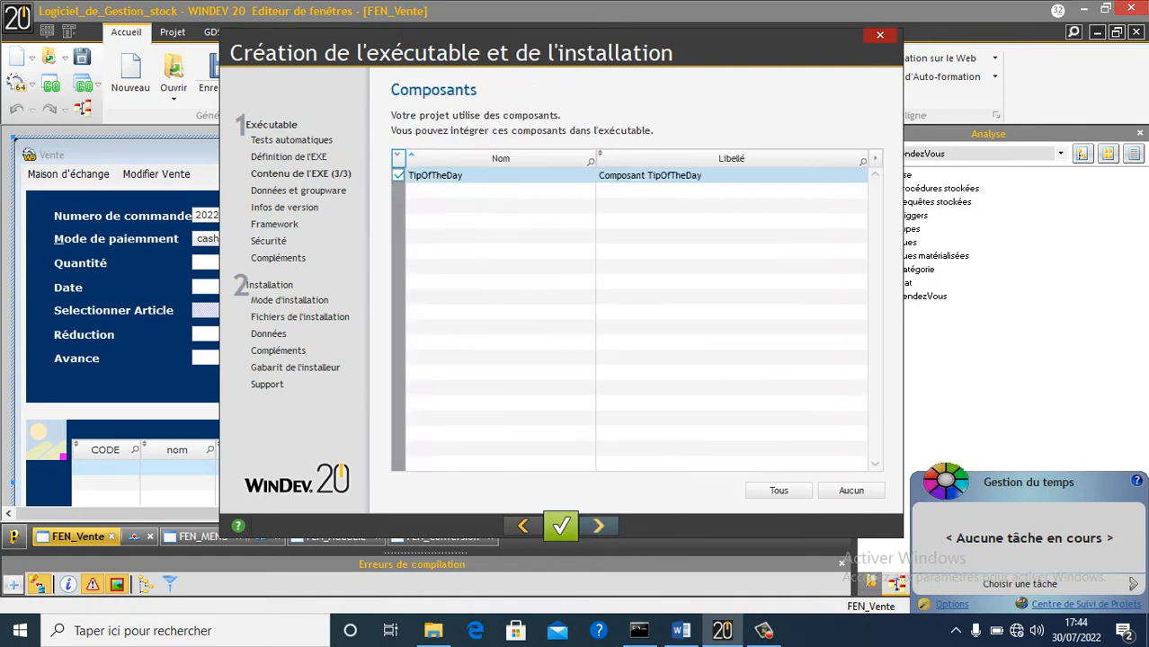
left_click(598, 527)
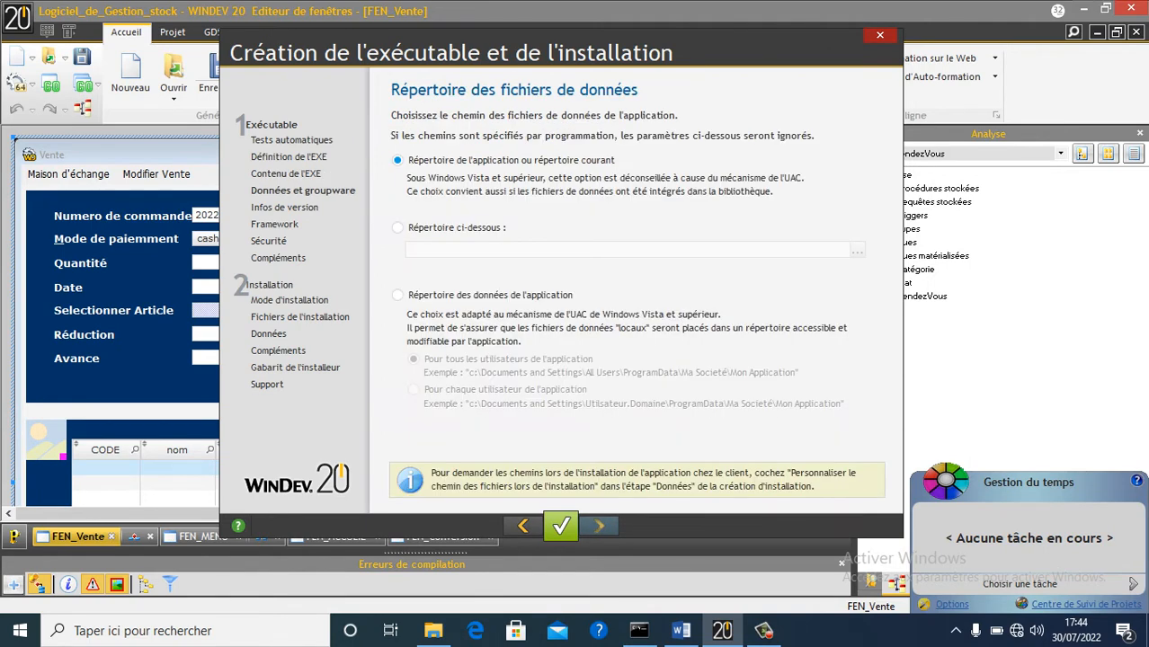
left_click(598, 527)
left_click(598, 526)
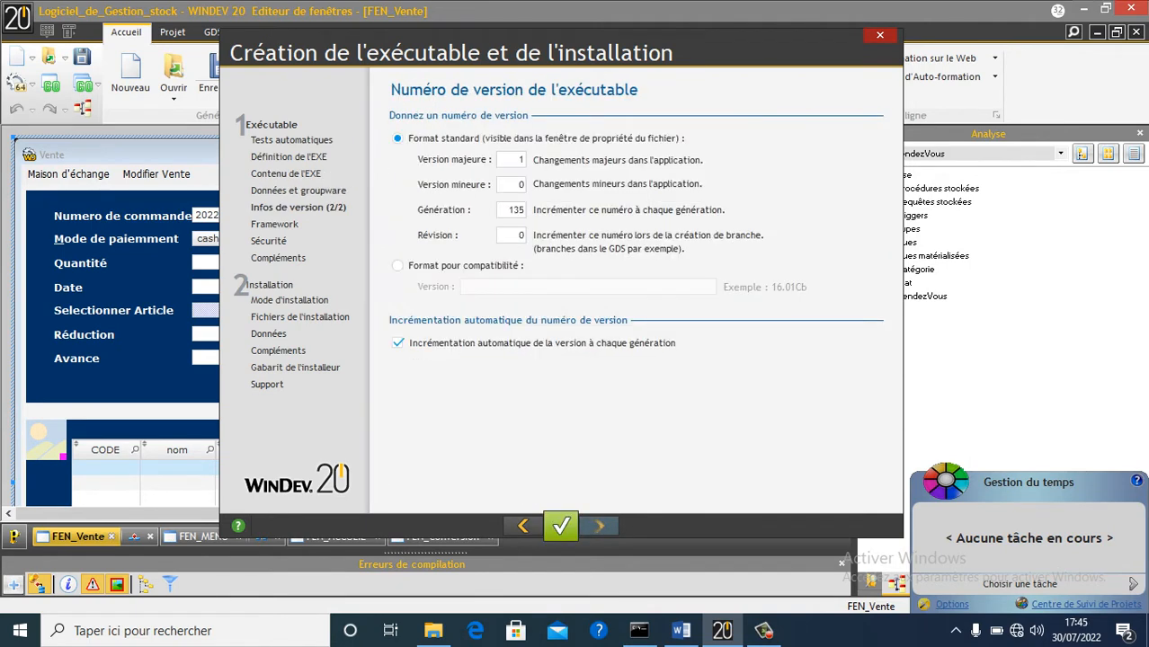
Keep the standard automatically incremented version format, decline the project backup and new-features documentation, and generate the executable
left_click(598, 527)
left_click(597, 527)
left_click(598, 526)
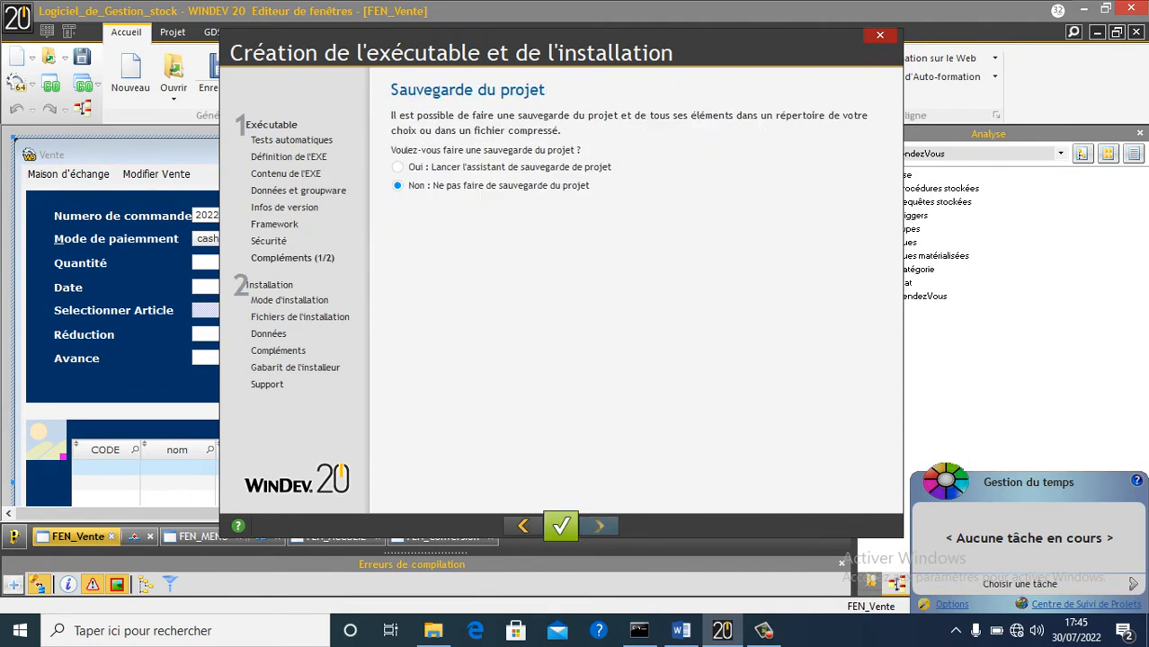
left_click(598, 527)
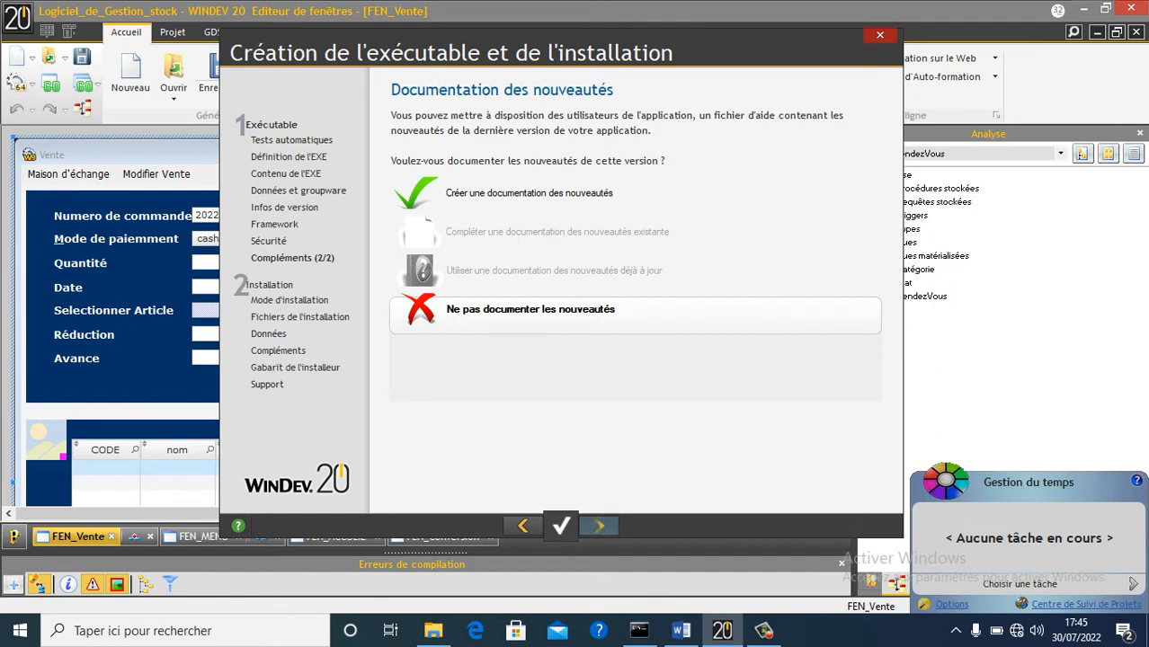
left_click(598, 526)
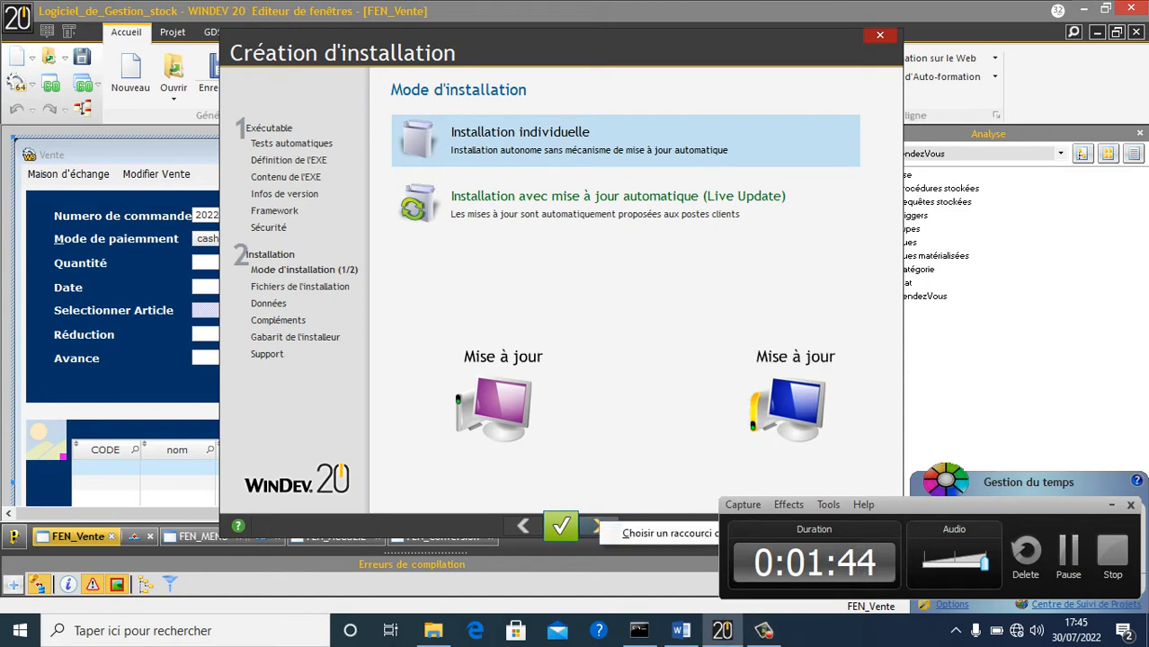
Choose an individual, standard installation containing S-Ledger.exe with a shortcut and the WinDev framework integrated
left_click(599, 526)
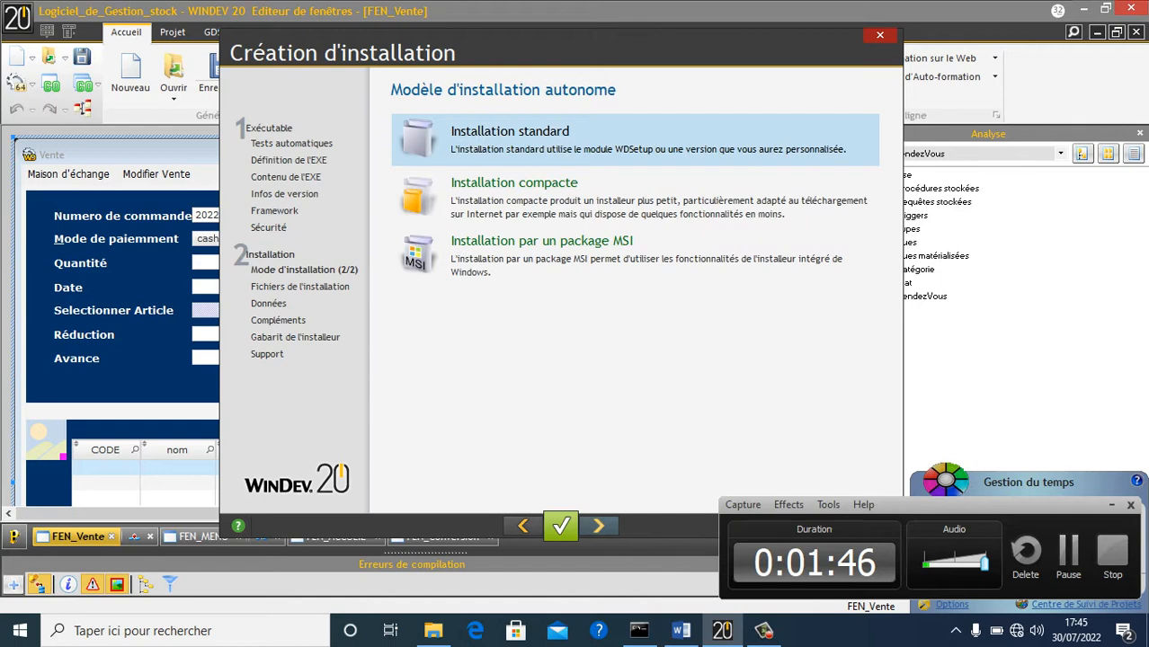
left_click(598, 526)
left_click(599, 526)
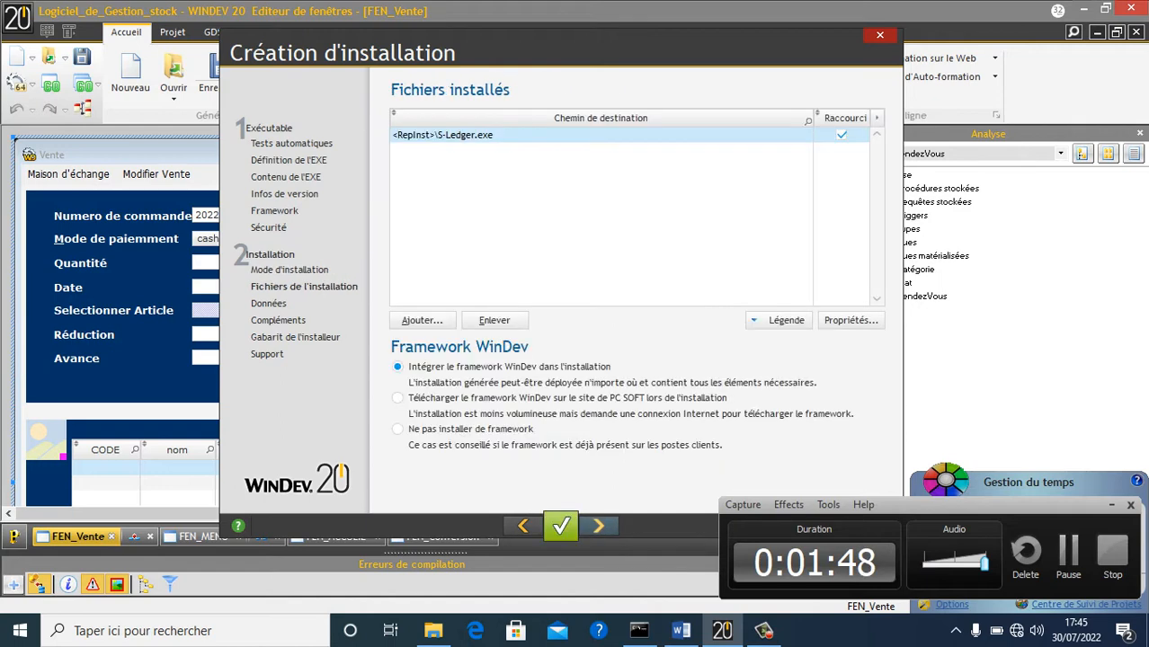
left_click(599, 526)
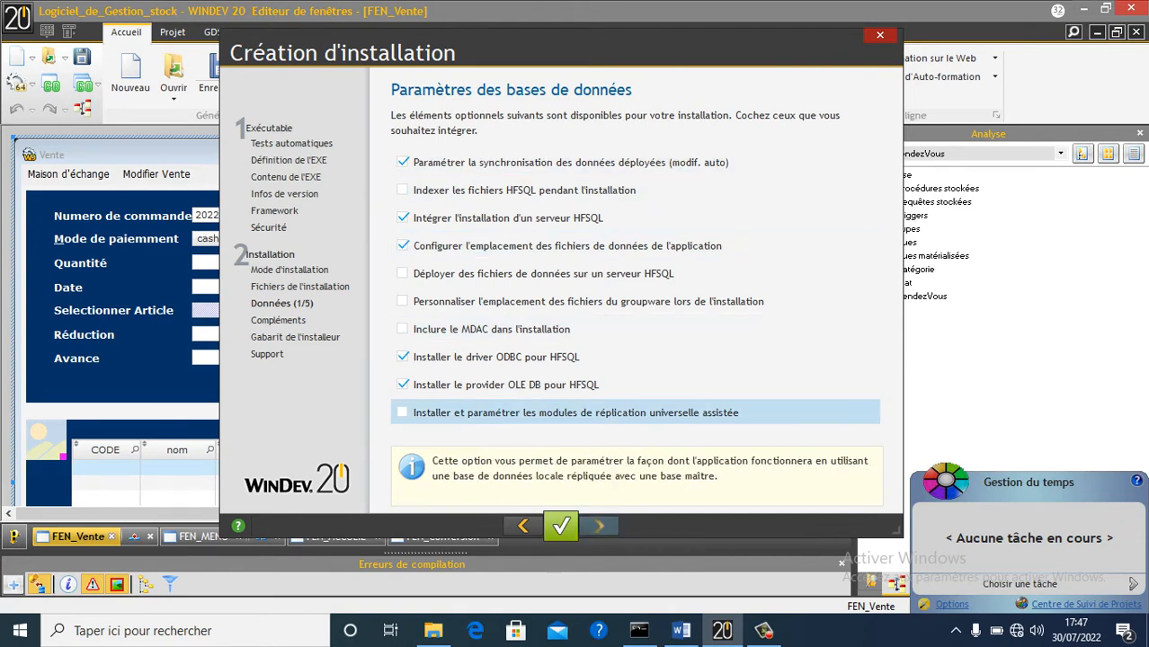
Accept the selected database options, including the HFSQL ODBC driver and OLE DB provider, and offer installation of an HFSQL server for Windows
left_click(598, 526)
left_click(598, 526)
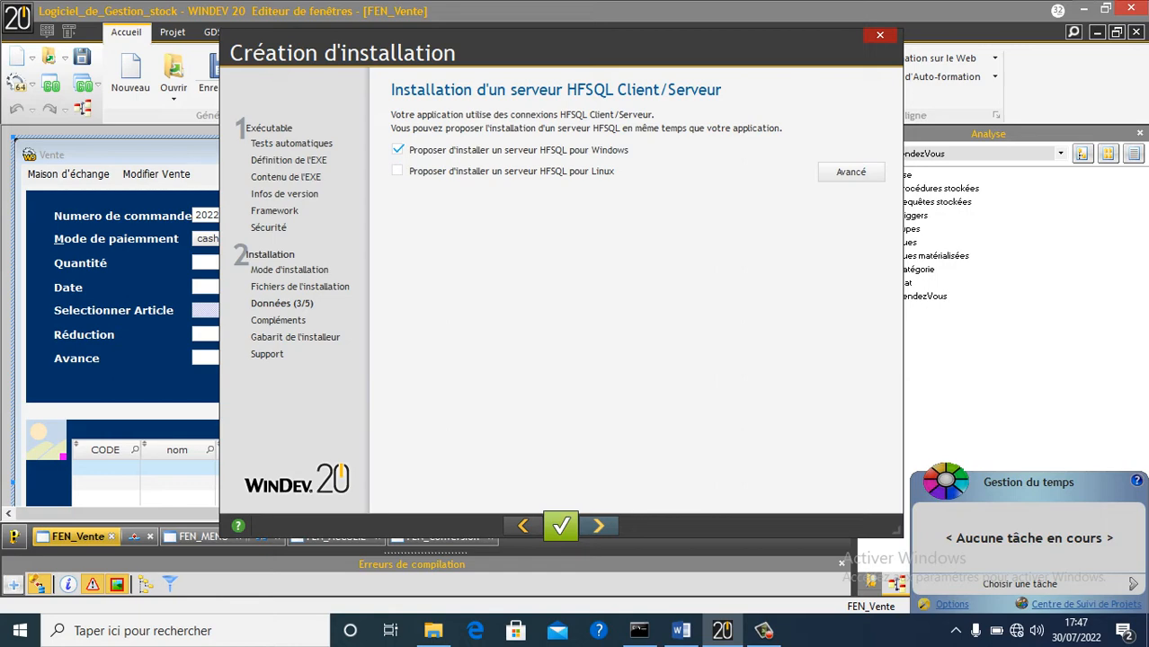
left_click(599, 526)
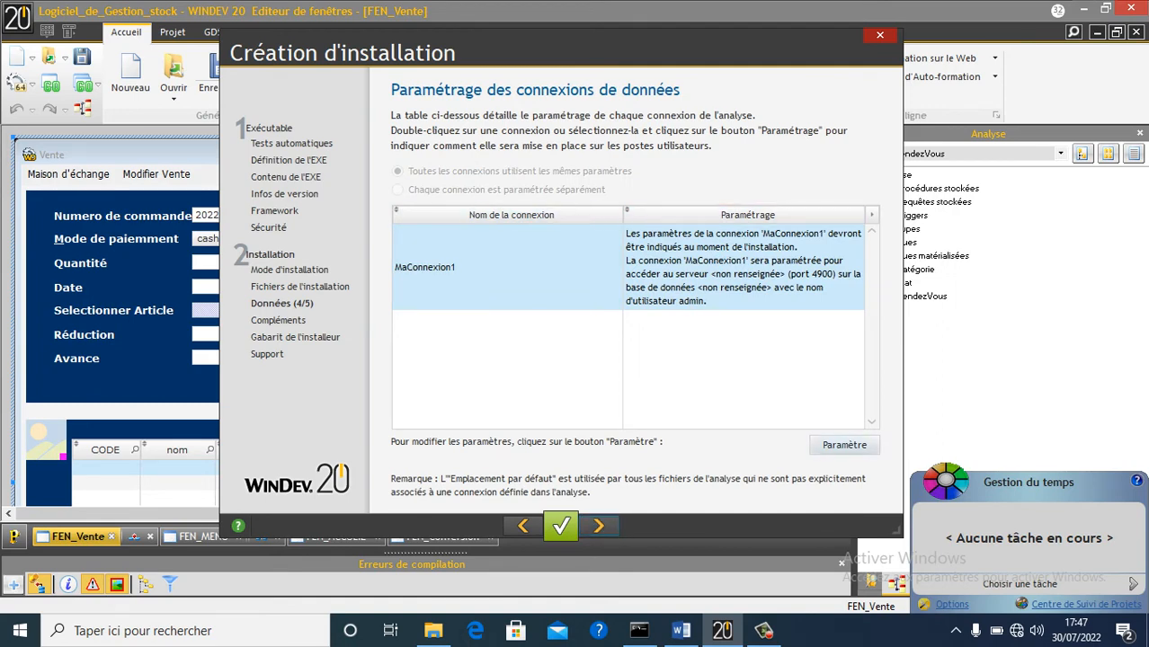
Open the parameters of the MaConnexion1 connection and review its advanced HFSQL Client/Server port and encryption settings
left_click(844, 444)
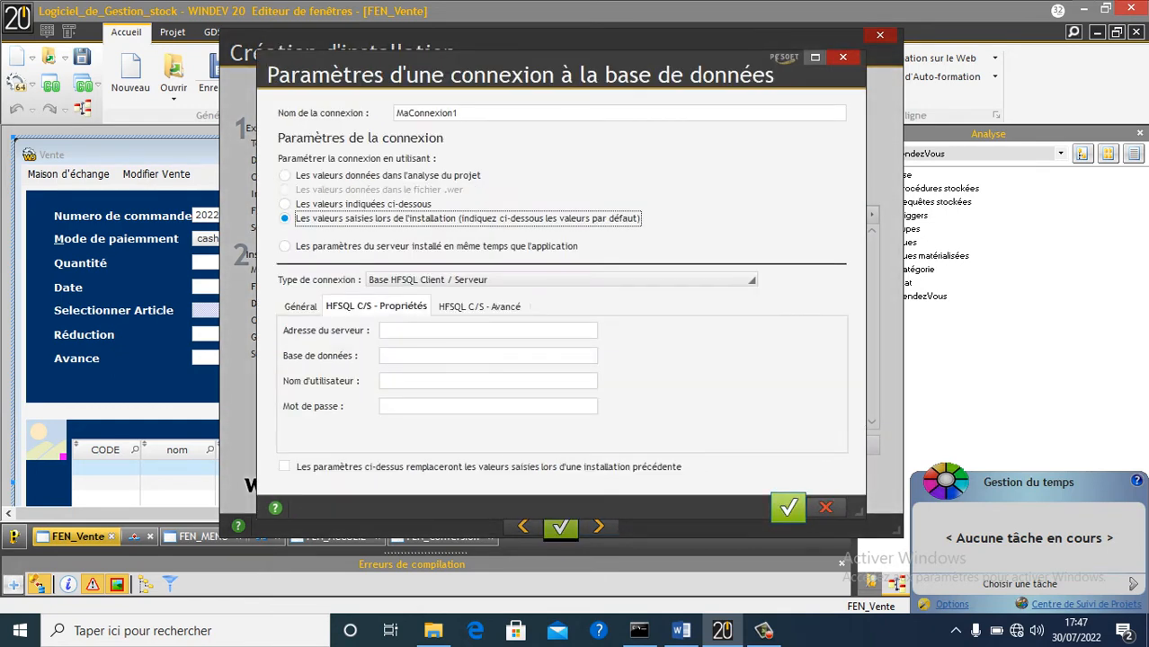
left_click_drag(466, 63, 504, 62)
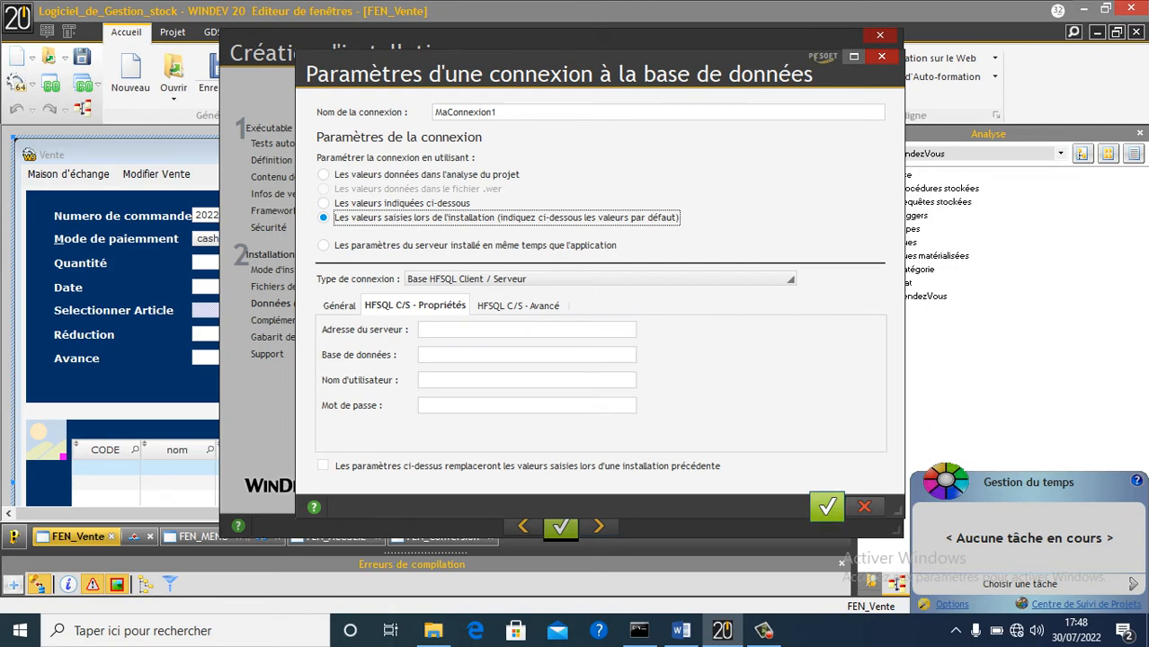
left_click(518, 306)
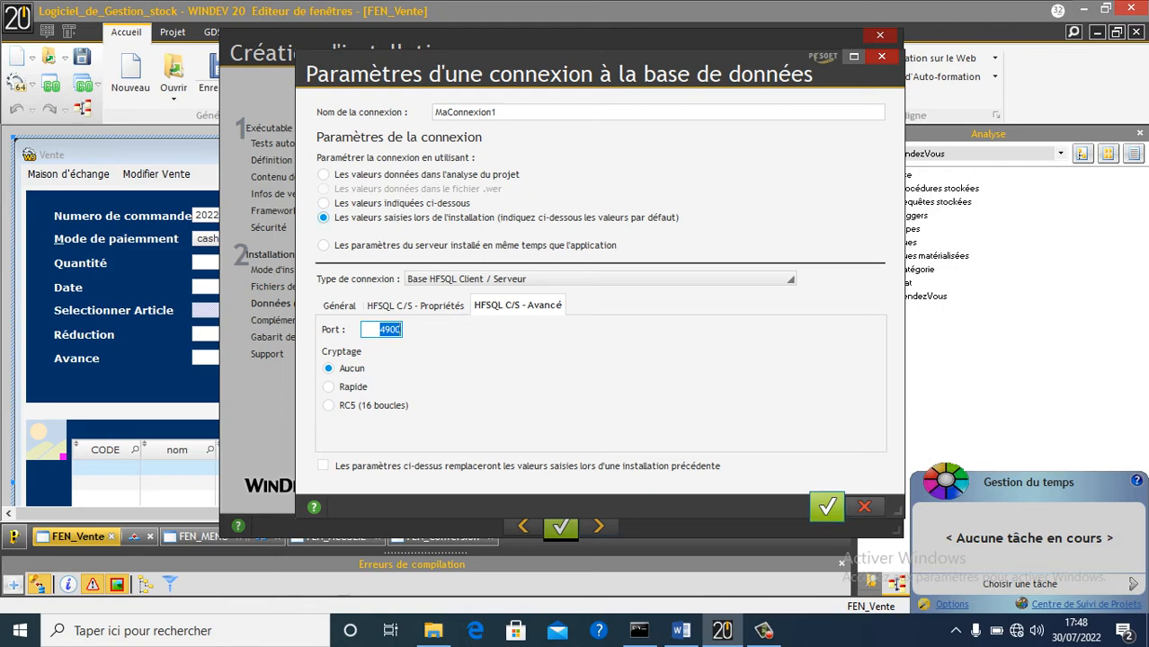
Try the parameters of the server installed with the application, and return the connection to the values entered during installation
left_click(323, 246)
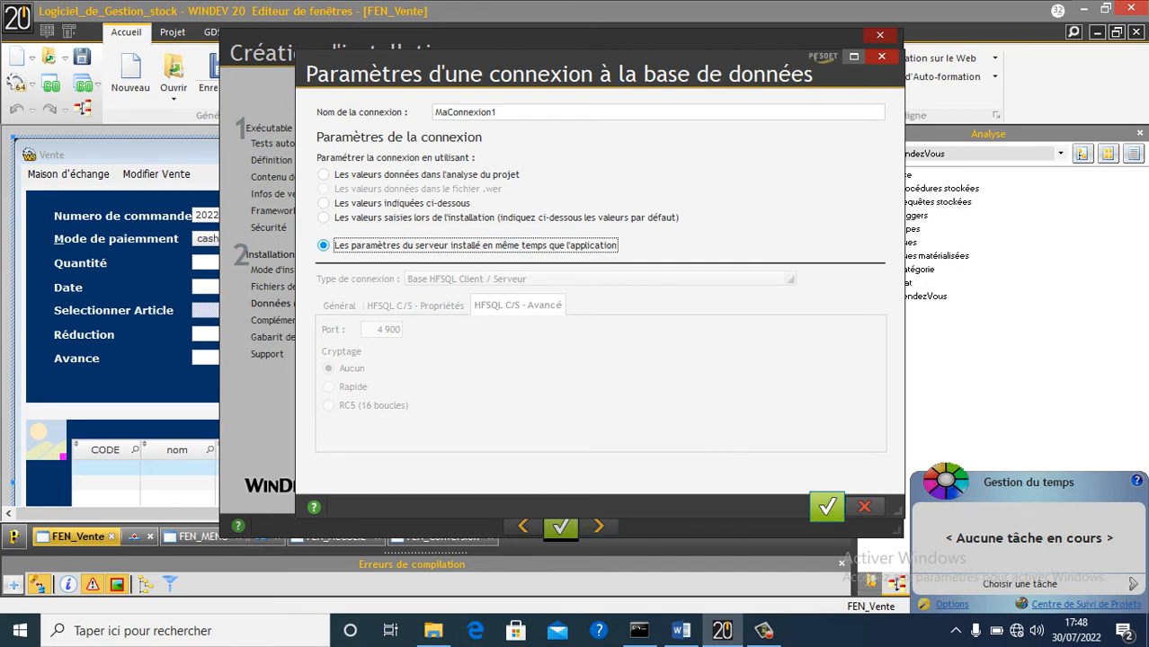
left_click(763, 631)
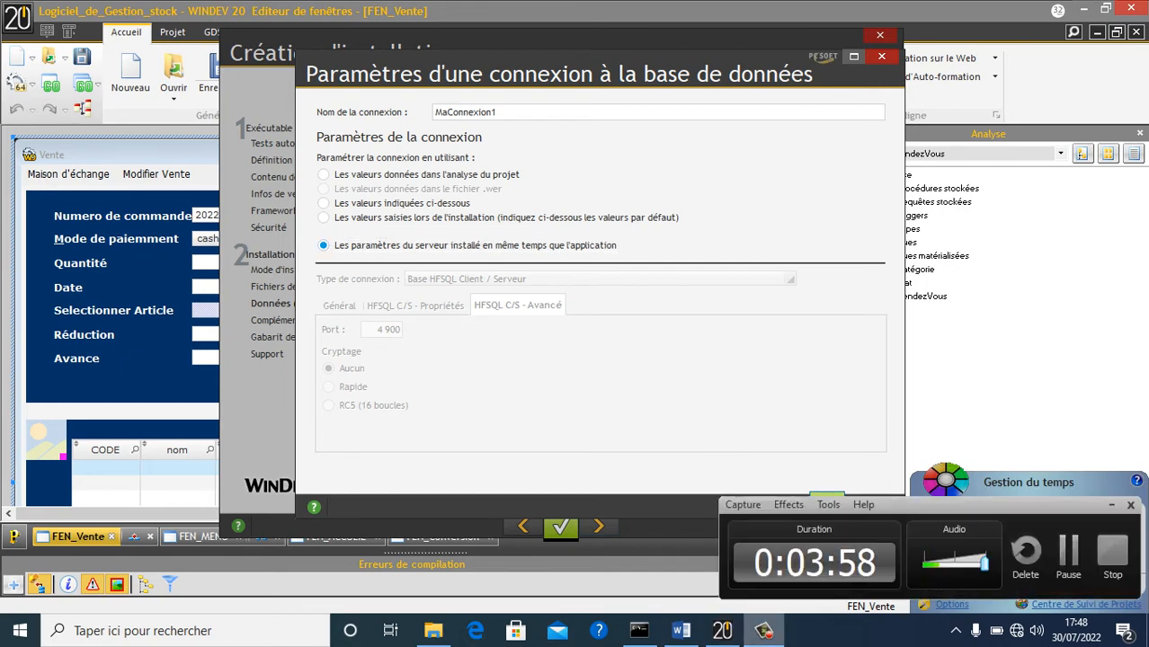
left_click(1068, 554)
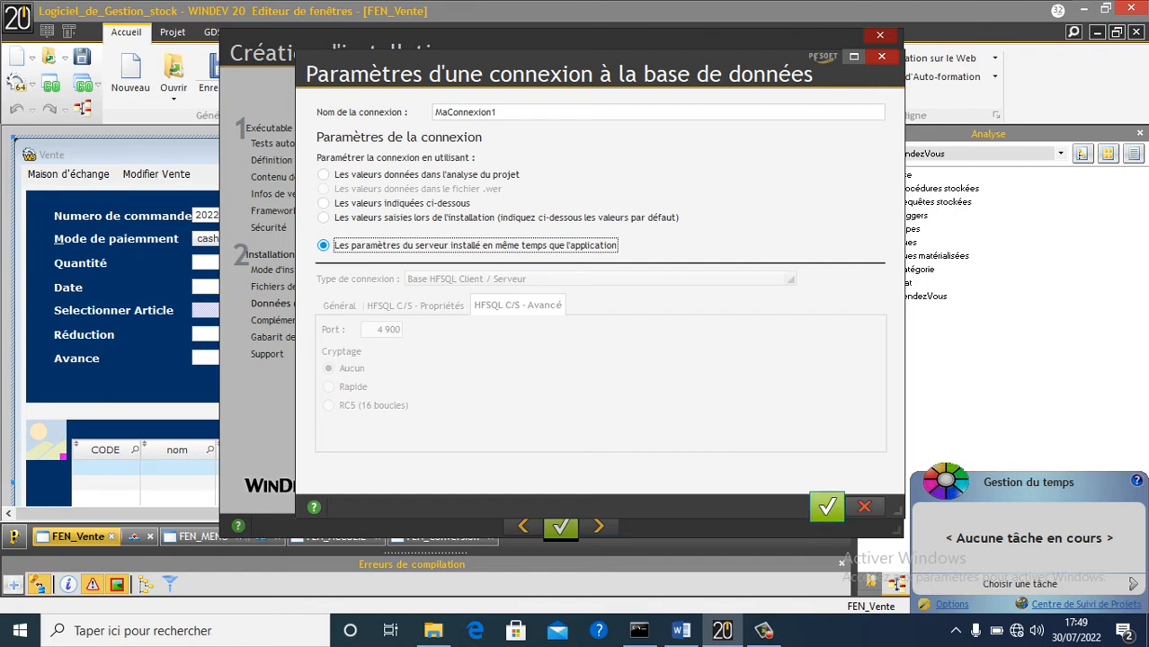
key("Up")
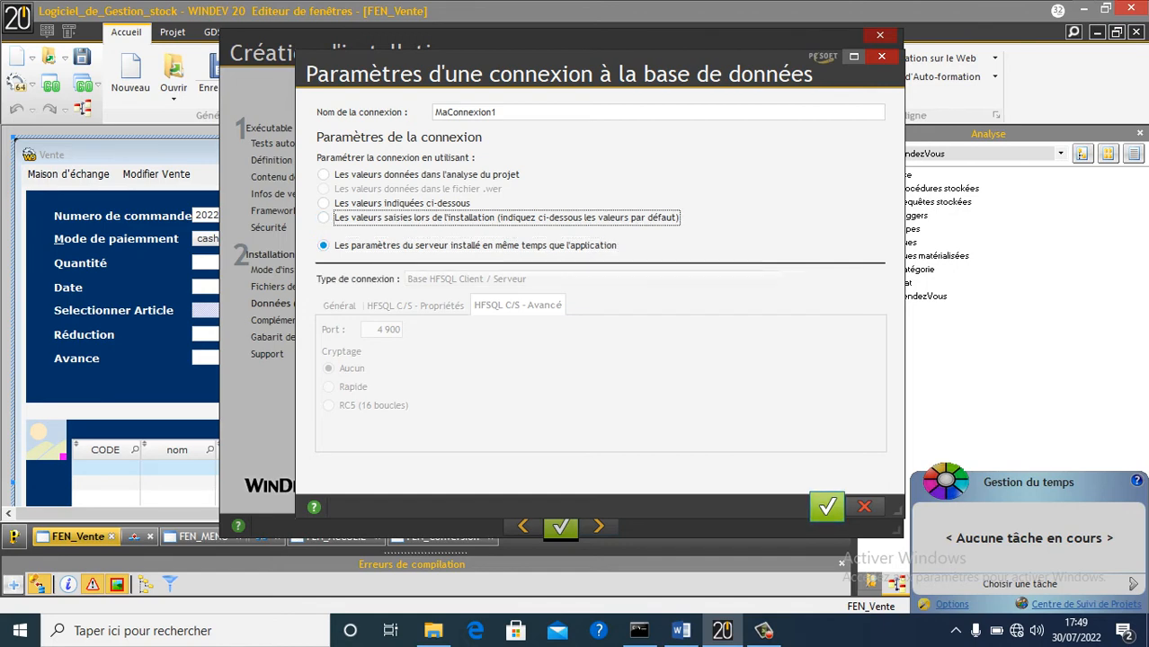
key("space")
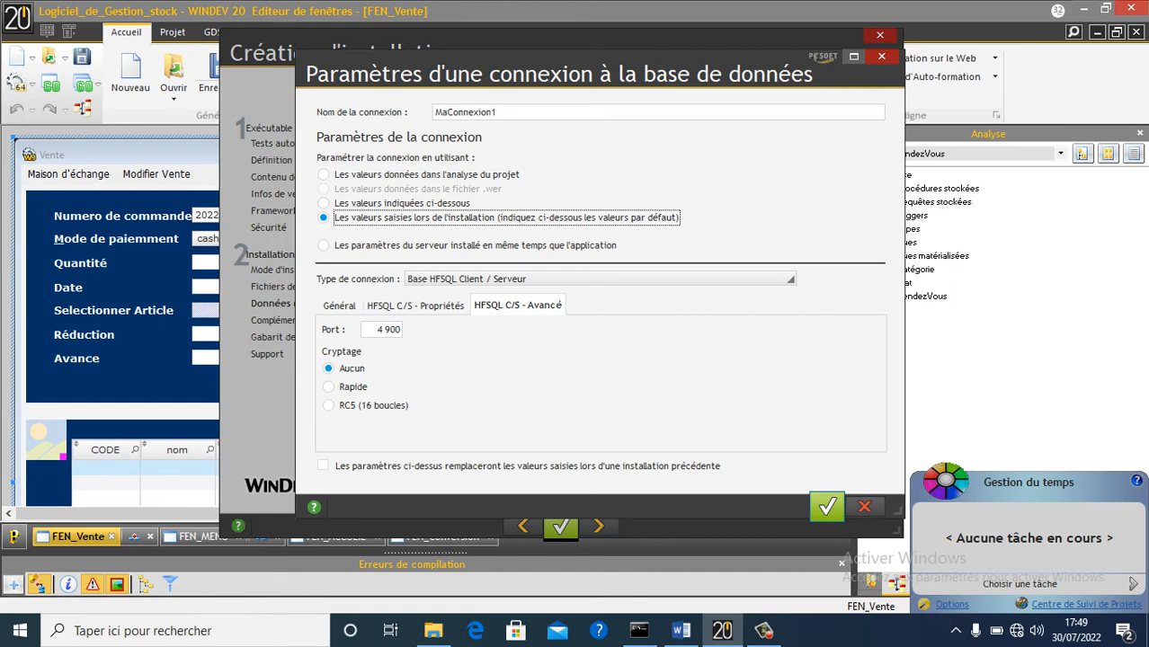
Validate MaConnexion1 with its HFSQL server properties left blank, and advance to the complementary modules
left_click(416, 306)
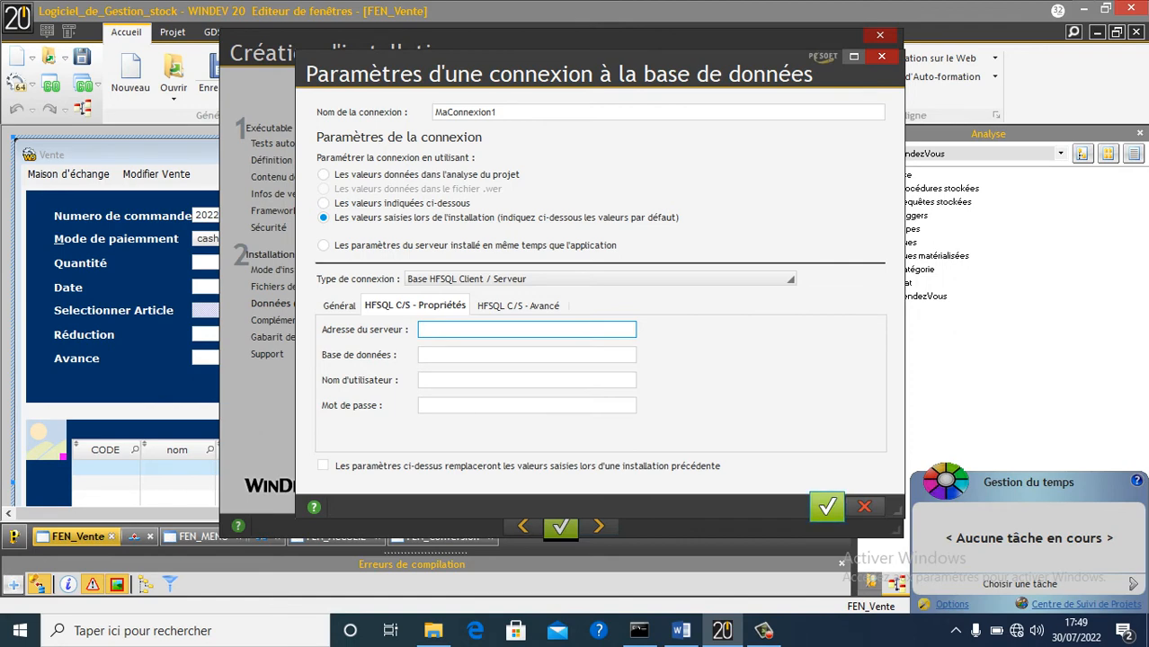
left_click(827, 507)
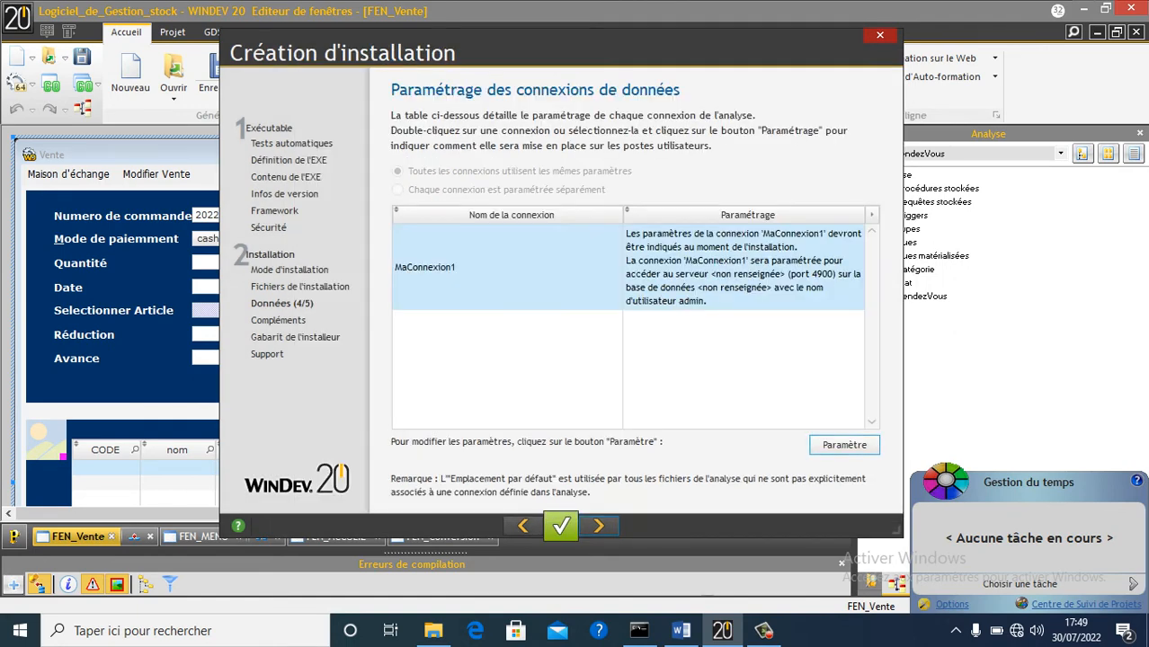
left_click(597, 526)
left_click(598, 525)
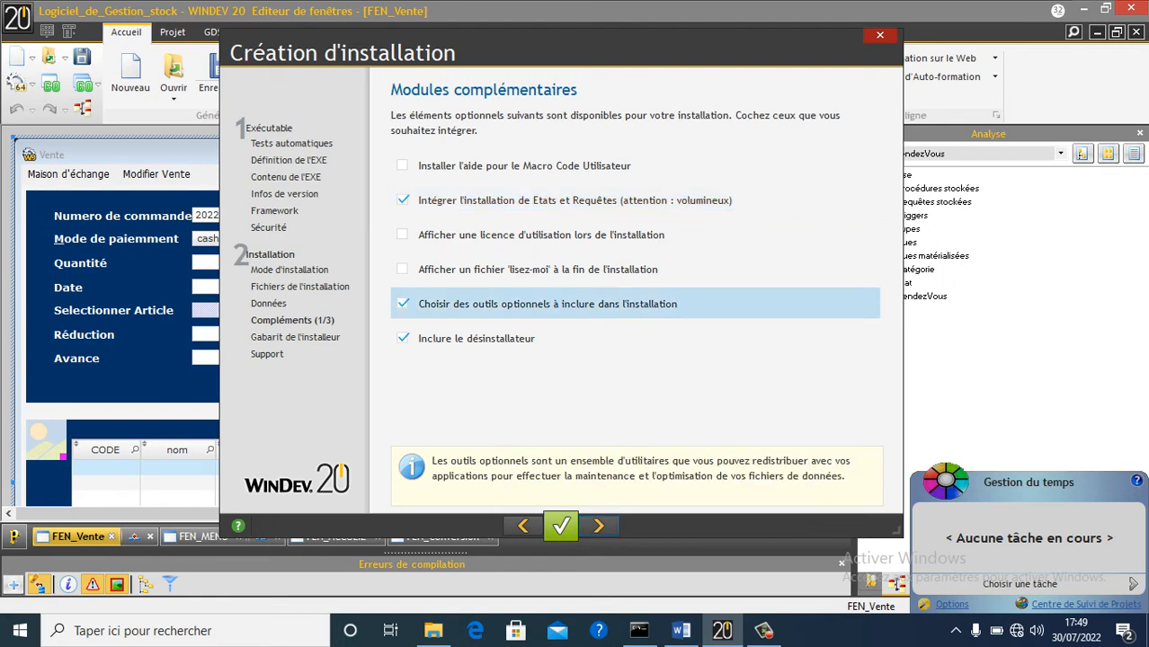
Include Etats et Requêtes, all optional tools and the uninstaller, keeping the installer's default décor image and Français as its language
left_click(598, 526)
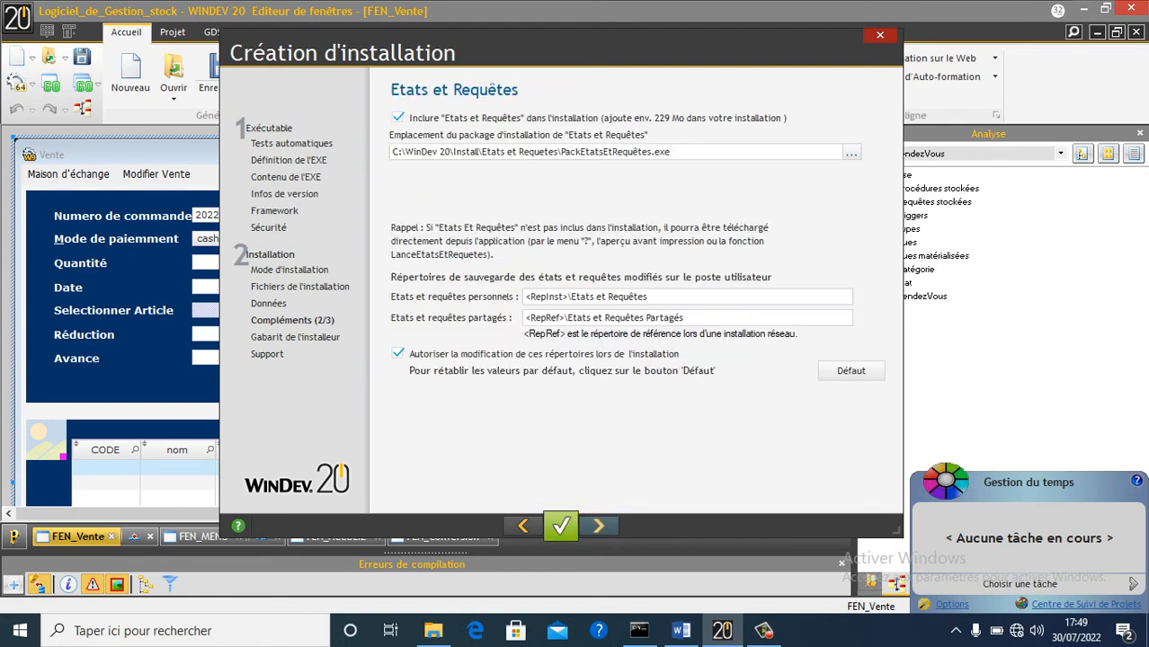
left_click(599, 526)
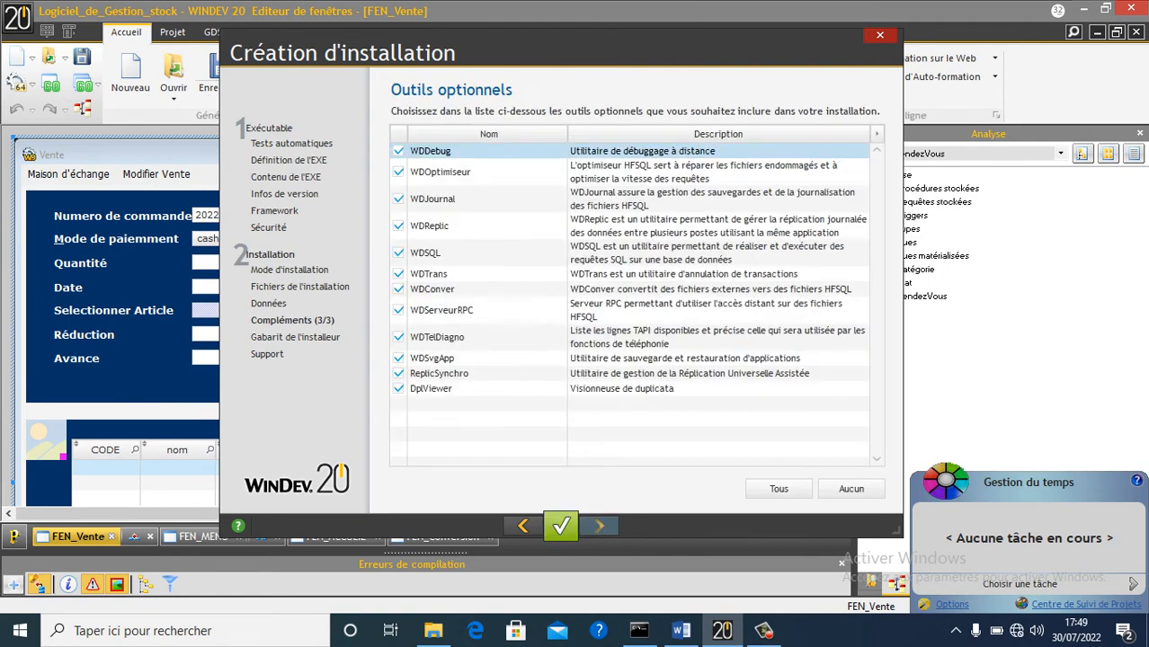
left_click(599, 526)
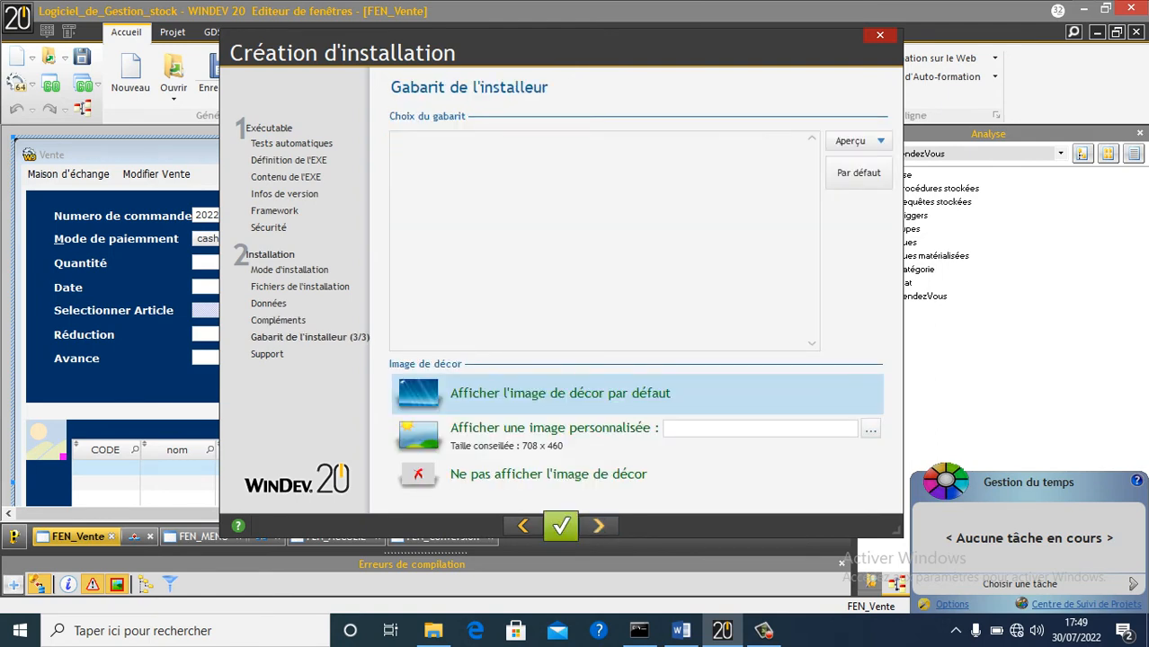
left_click(599, 526)
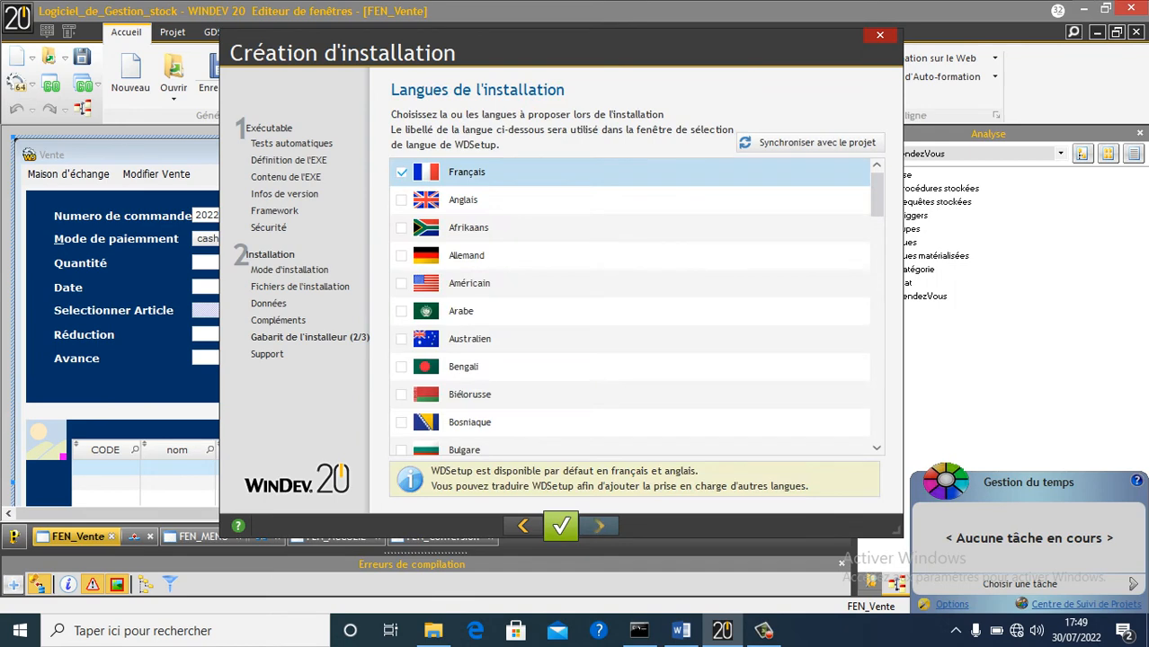
left_click(599, 526)
left_click(598, 526)
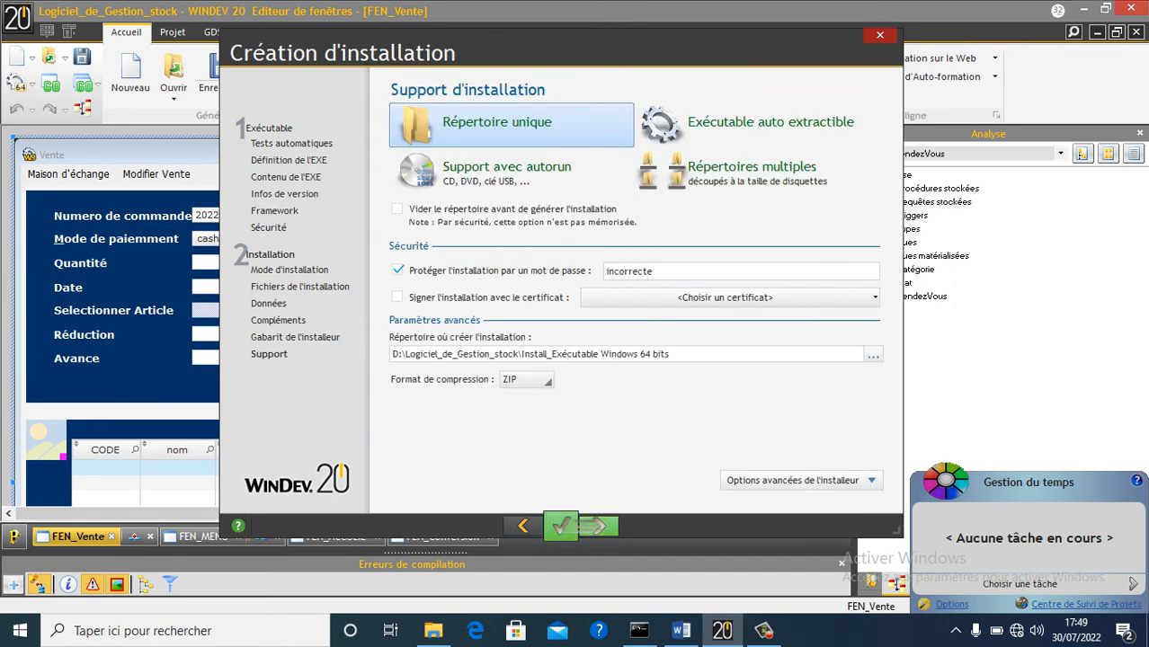
Generate the password-protected installation as a single directory in ZIP format, and open its output folder
left_click(561, 526)
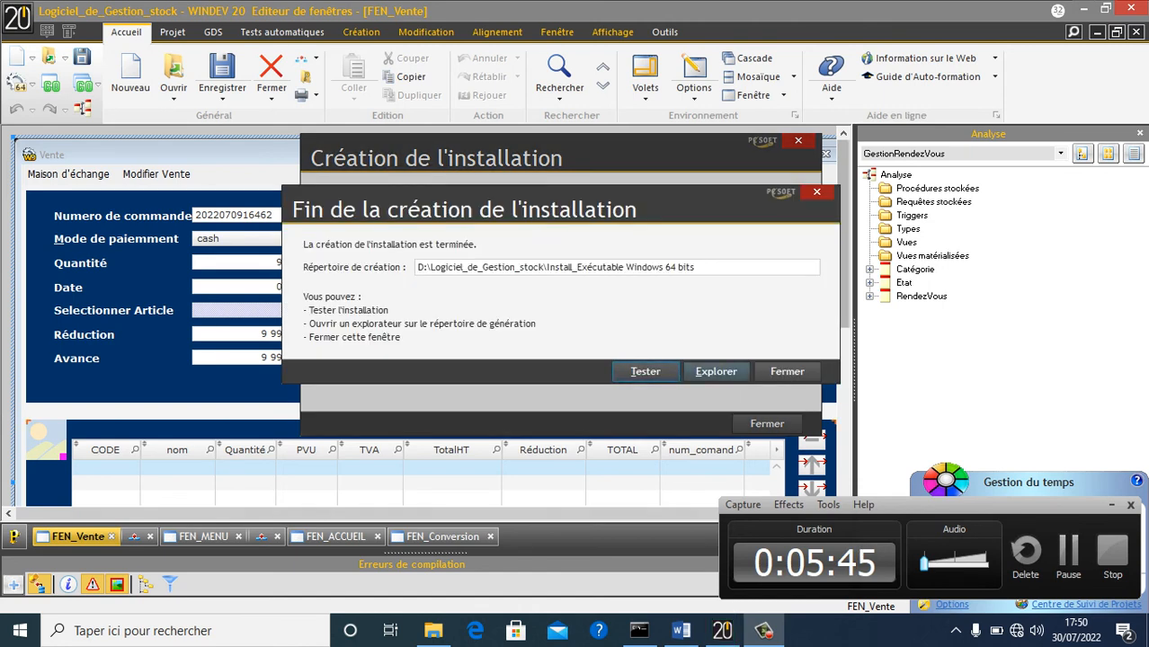
left_click(716, 371)
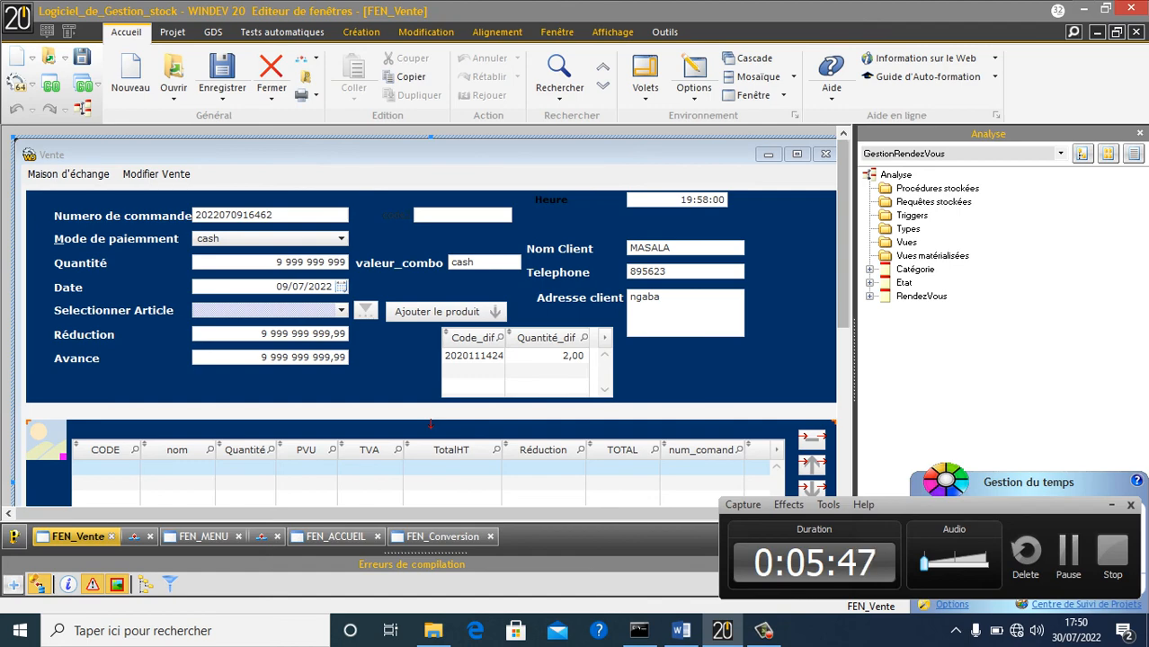